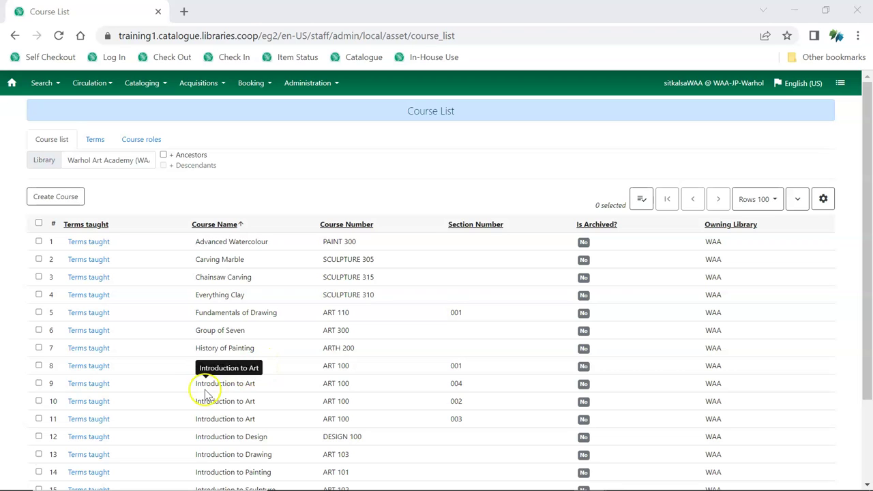
- Select the DESIGN 100: Introduction to Design course and choose Edit Selected from its actions
click(38, 437)
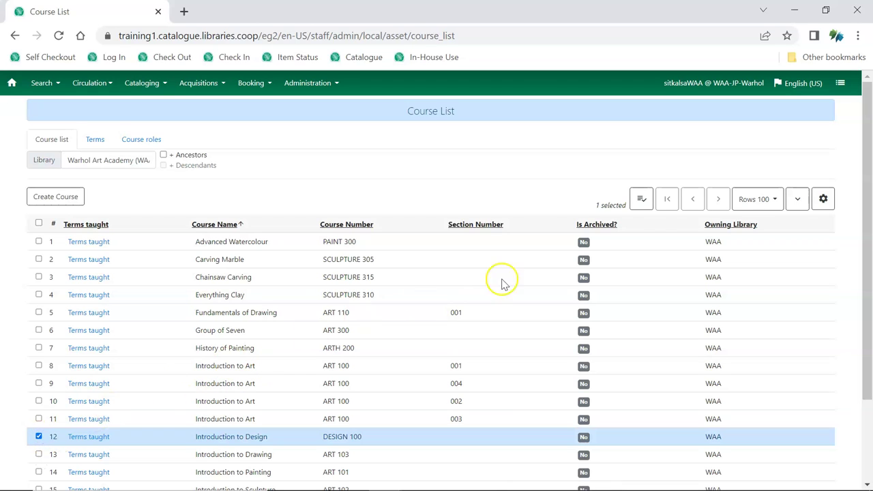
click(641, 201)
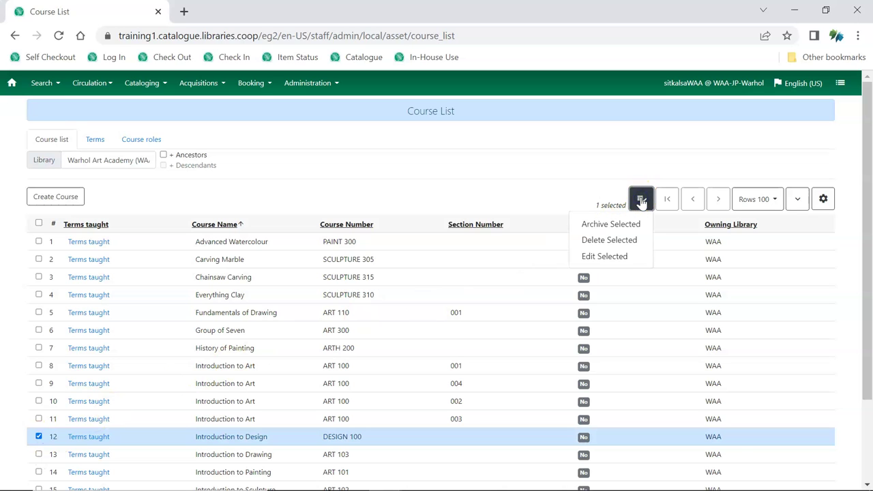
click(616, 262)
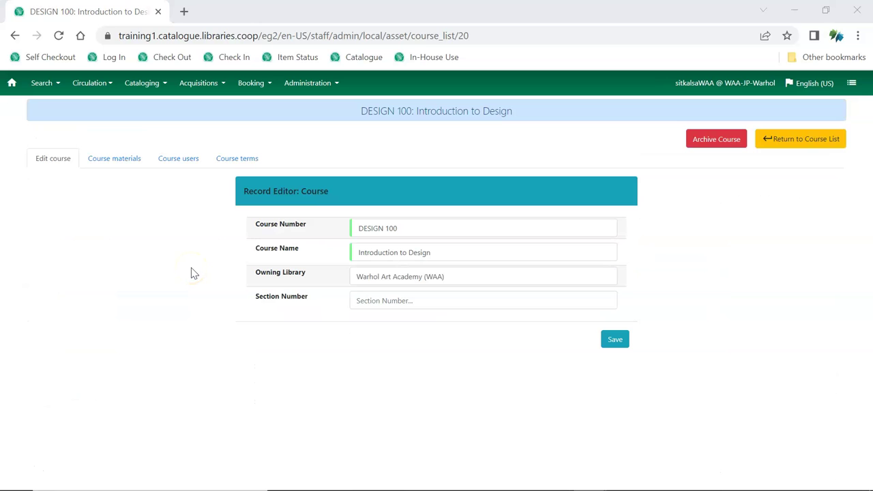
- Show the Course materials tab for DESIGN 100, which has an empty materials list
click(115, 158)
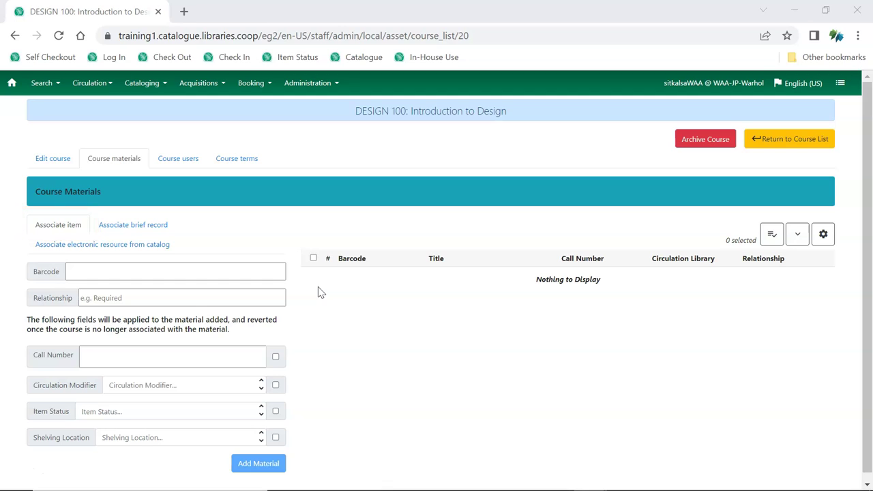
- Attach item barcode 30072391 ('Design concepts') to DESIGN 100 as a Required material
click(277, 273)
text(30072391)
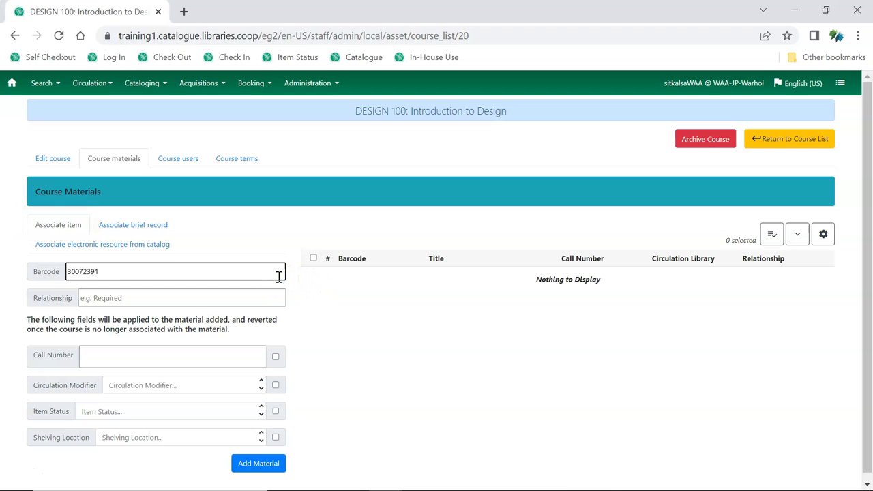
click(278, 279)
click(269, 295)
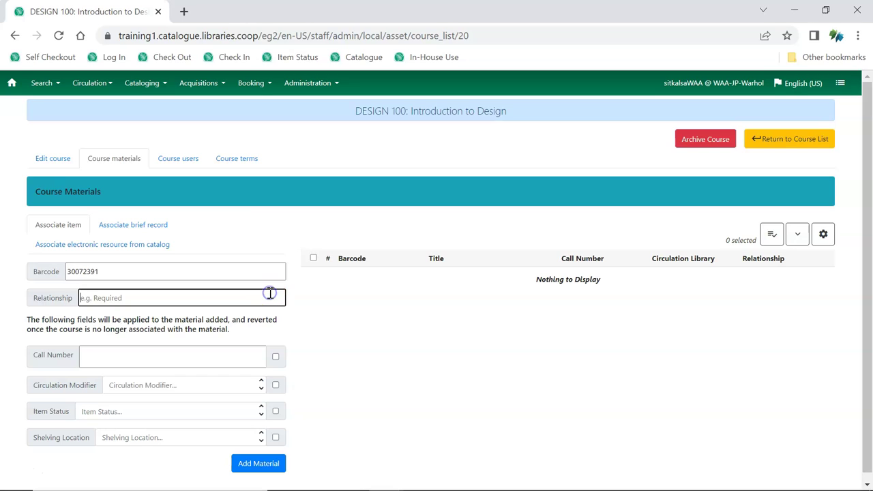
text(Required)
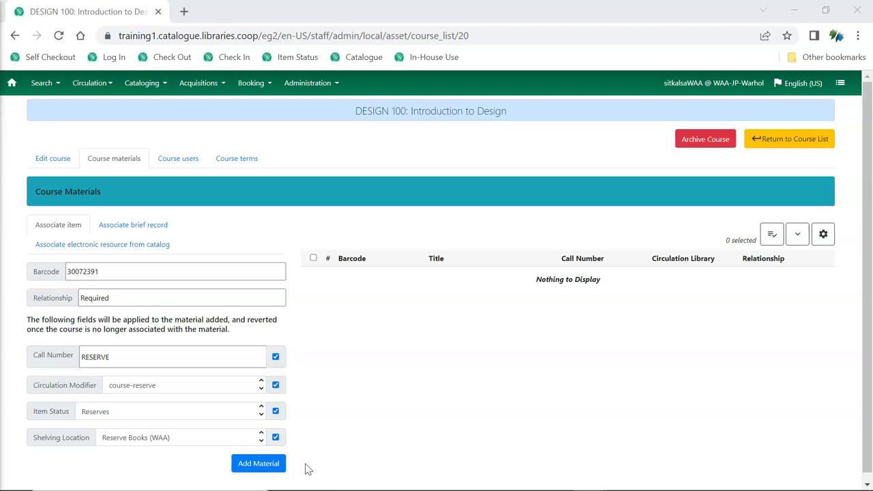
click(273, 465)
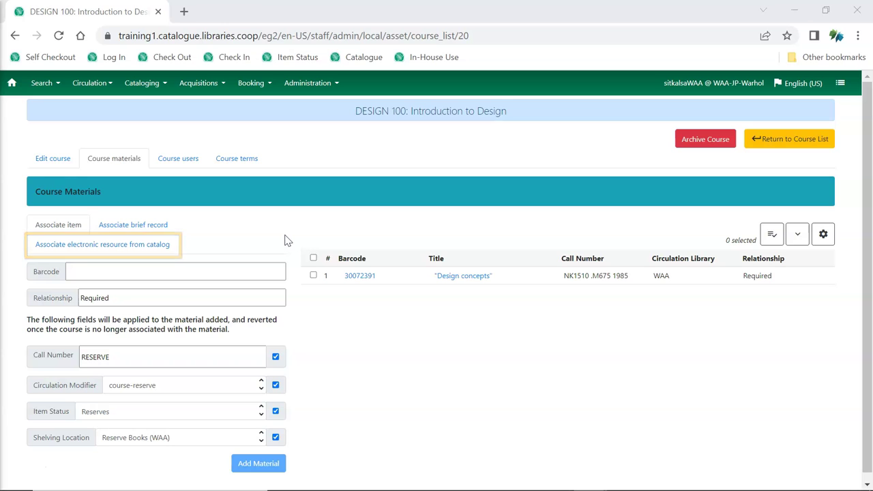
- Add catalog e-resource bib record 51865 ('Design') to the course as an Optional material
click(180, 248)
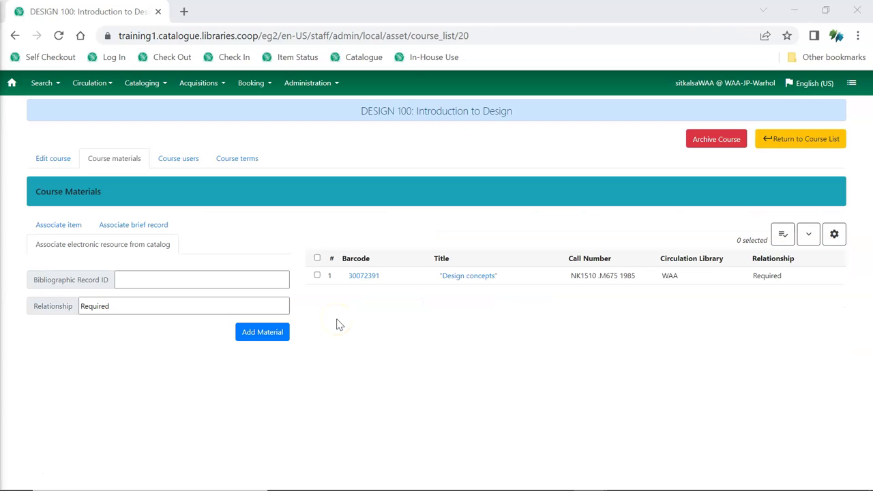
click(278, 279)
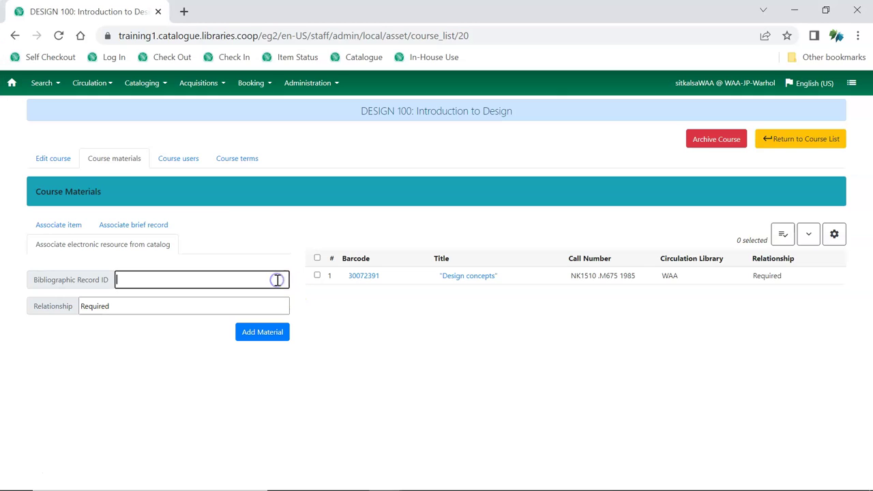
text(51865)
drag(138, 312, 74, 300)
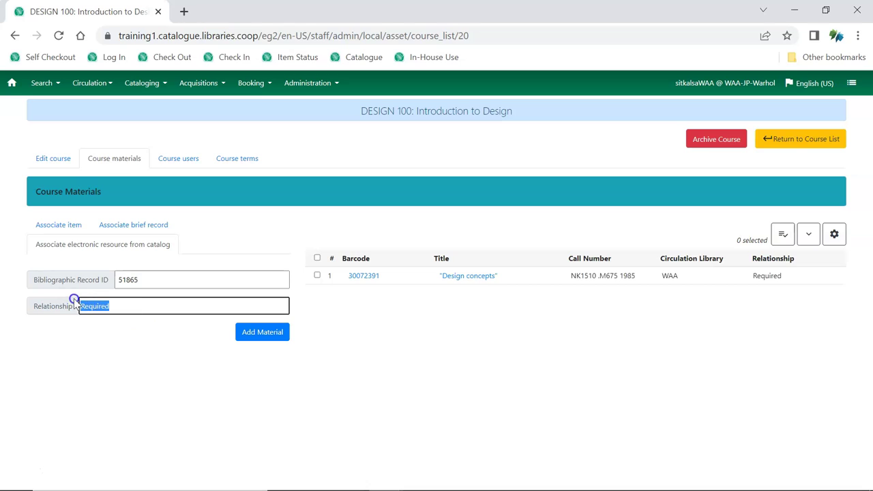
text(Optio)
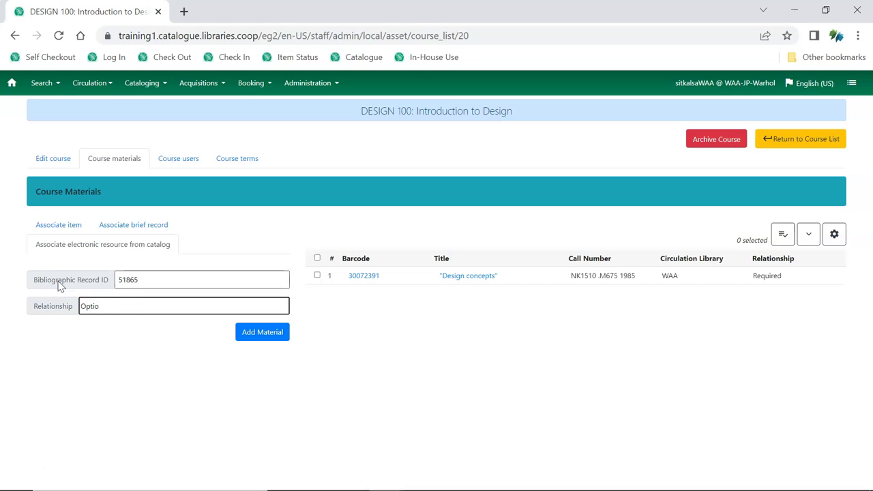
text(nal)
click(280, 336)
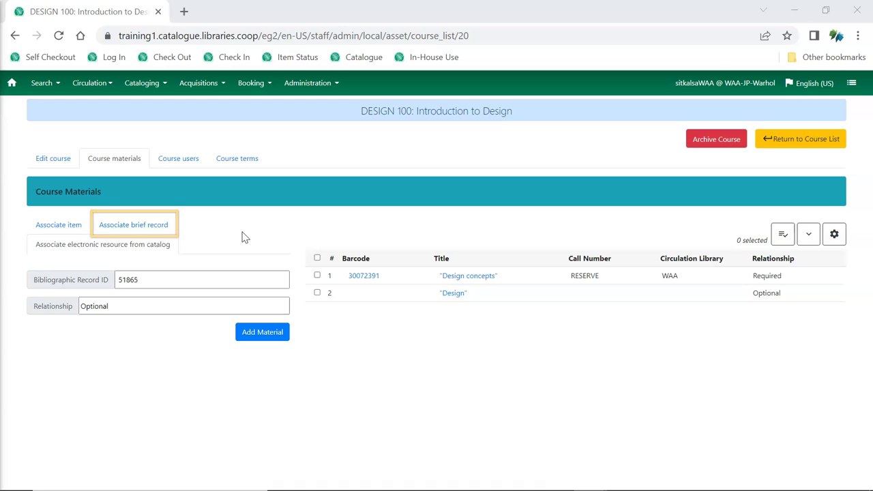
- Start a brief record with its relationship changed from Optional to Required
click(162, 226)
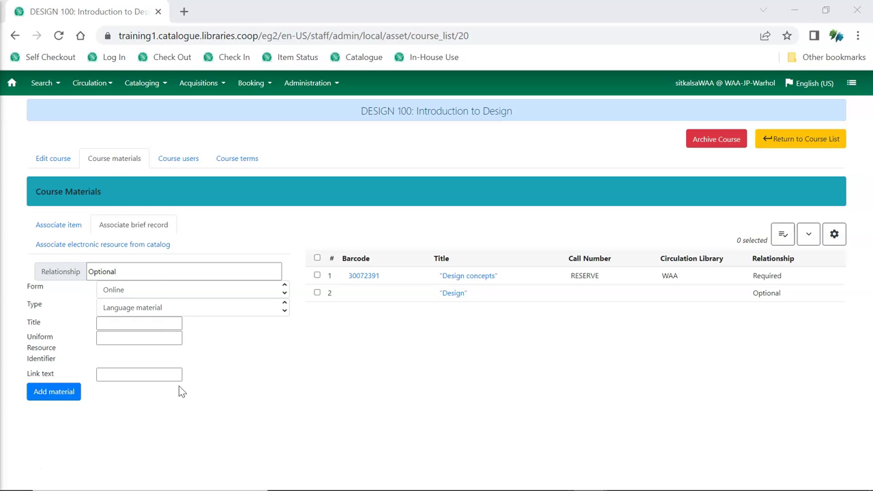
drag(156, 272, 65, 270)
text(R)
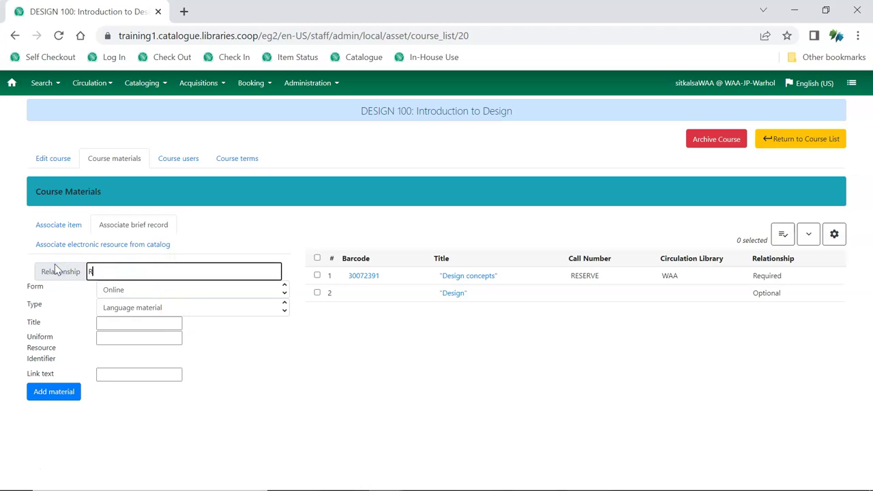
text(equired)
click(79, 304)
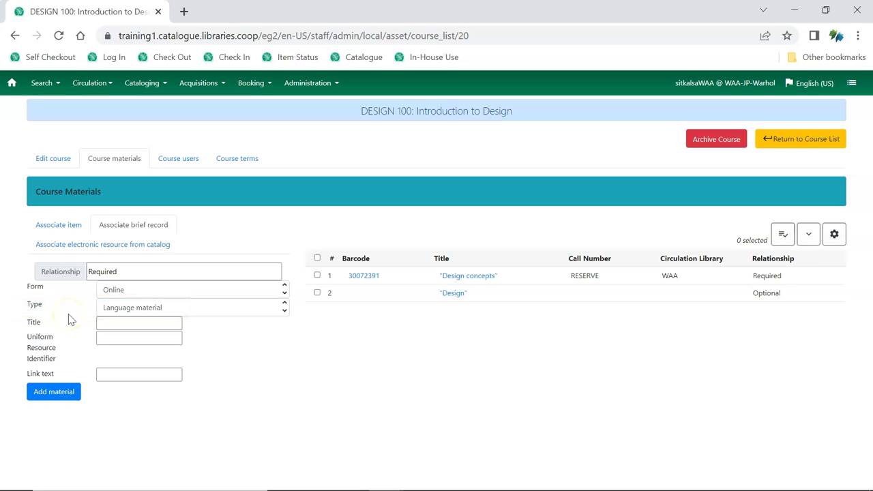
- Fill in title 'Graphic Design and Print Production', its web address and link text, then add it
key(ctrl+v)
click(214, 365)
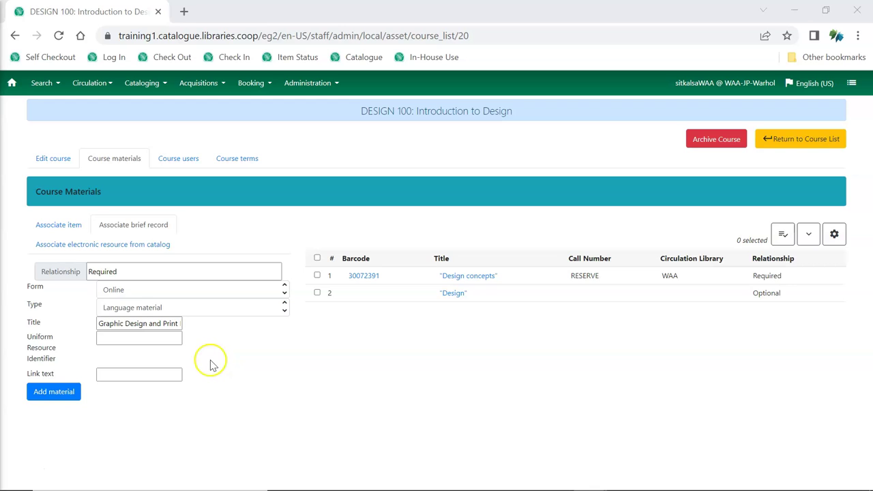
click(179, 339)
key(ctrl+v)
click(153, 395)
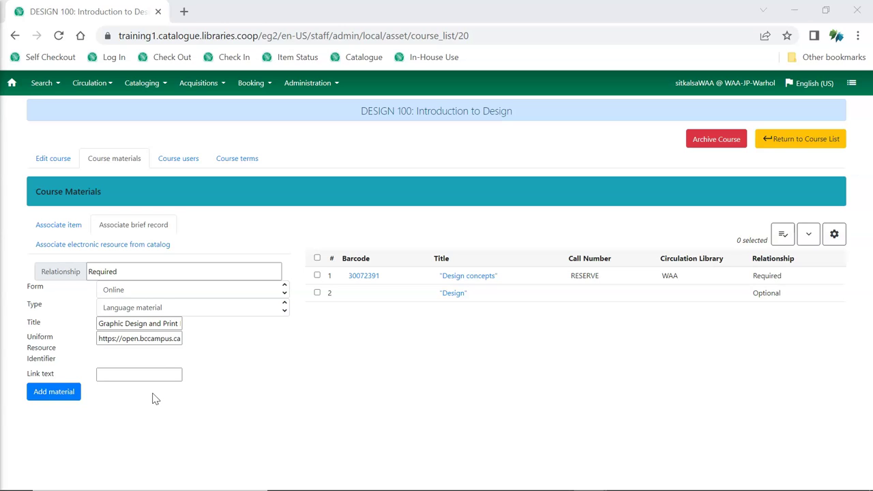
click(148, 376)
key(ctrl+v)
click(142, 395)
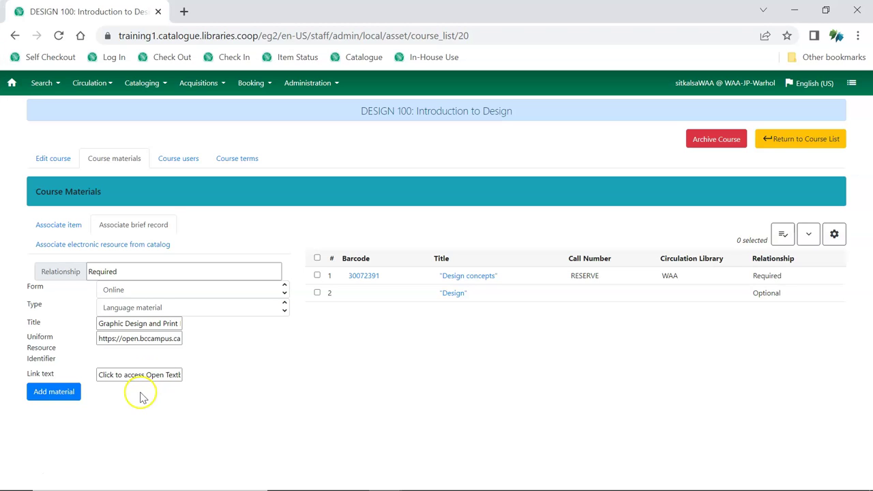
click(55, 393)
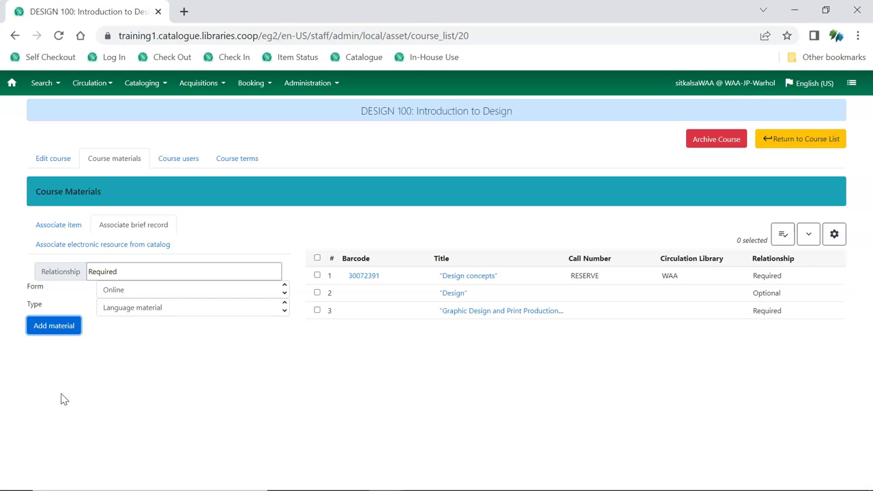
- Reload the course page and return to a blank brief-record form under Course materials
click(95, 416)
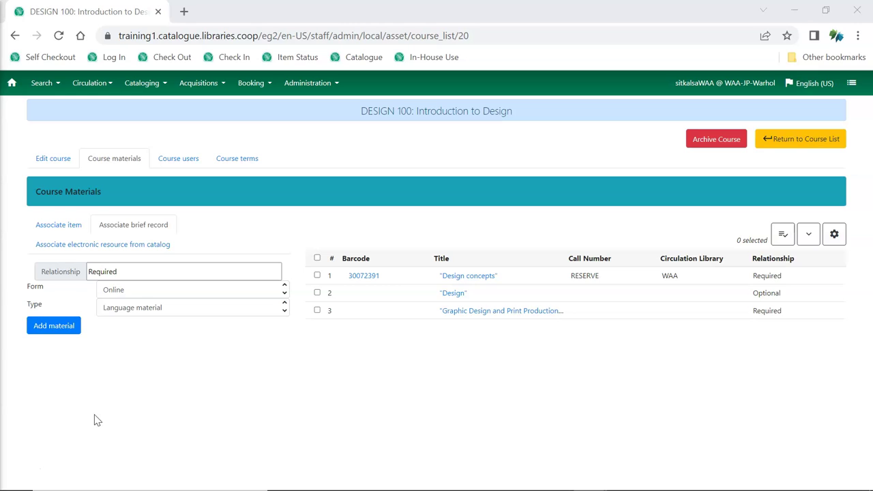
click(59, 36)
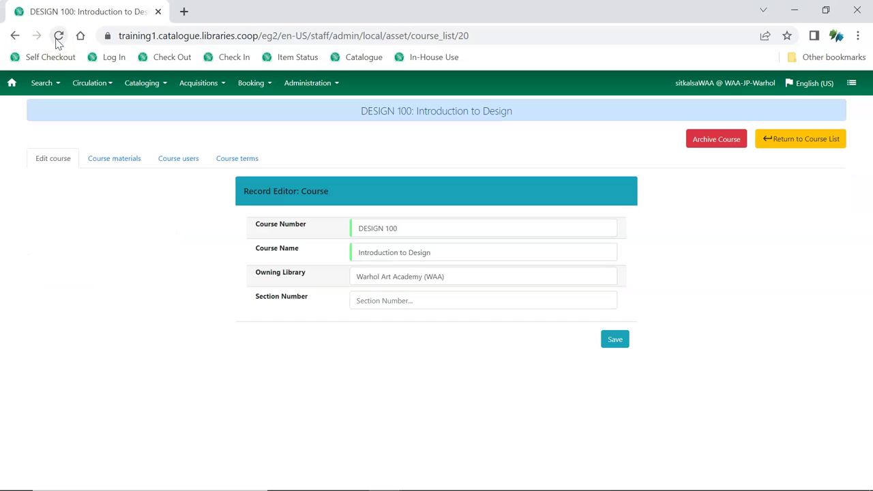
click(121, 163)
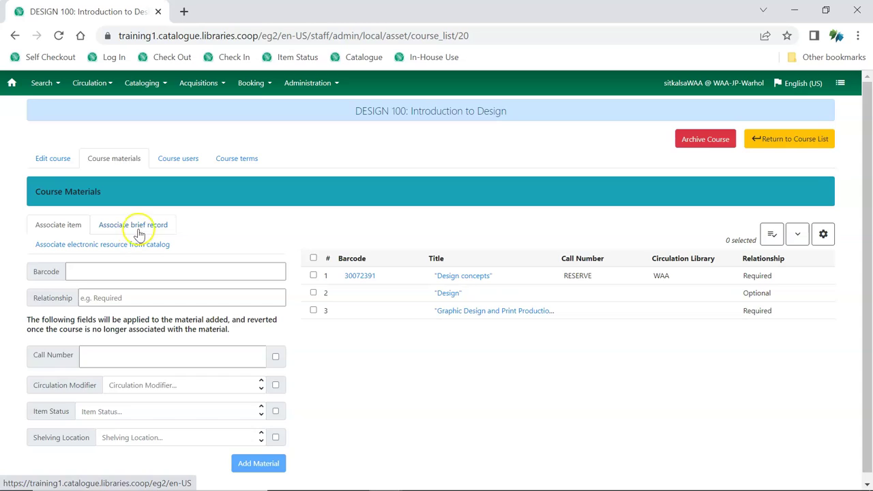
click(141, 229)
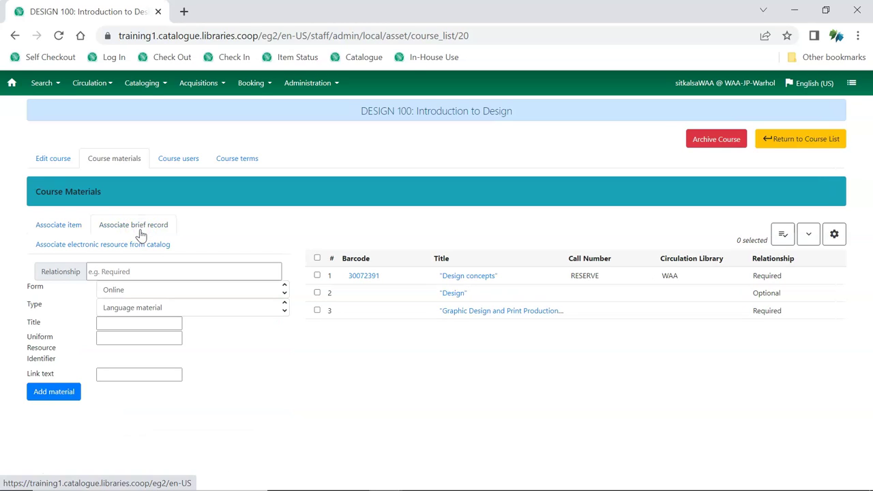